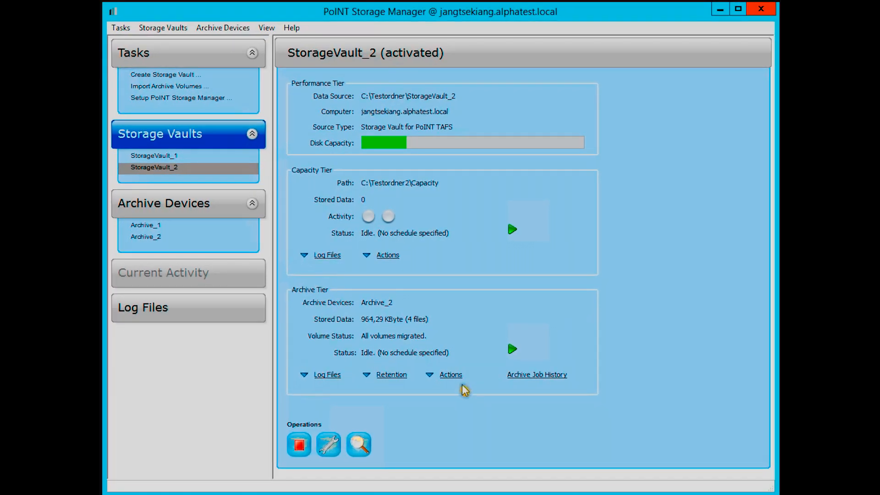
Step: Open the configuration of StorageVault_2 and go to its migration and archive policy sections
click(361, 466)
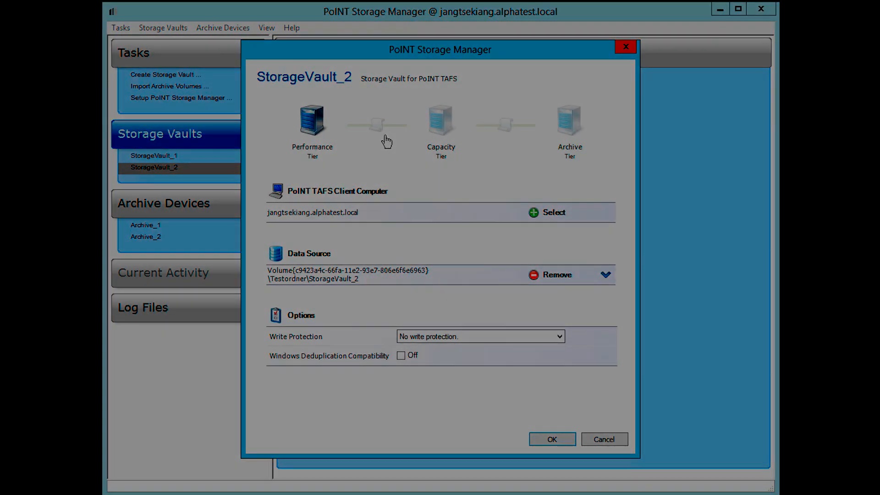
click(386, 142)
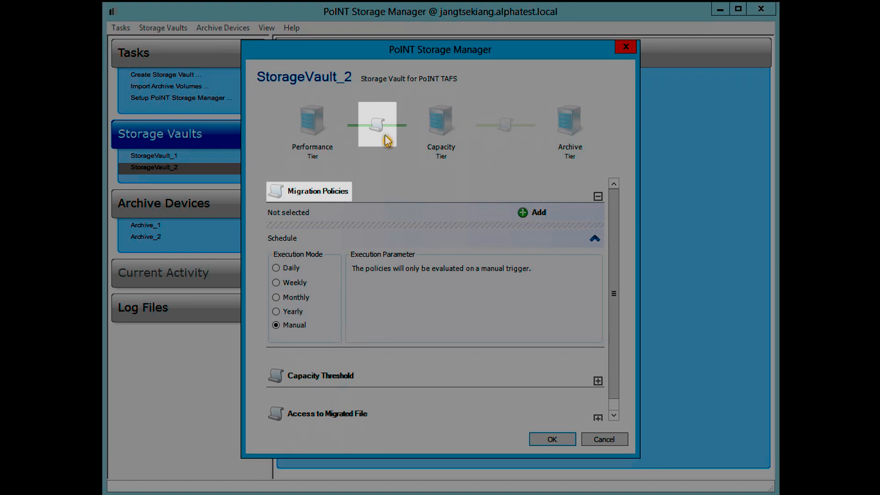
click(503, 134)
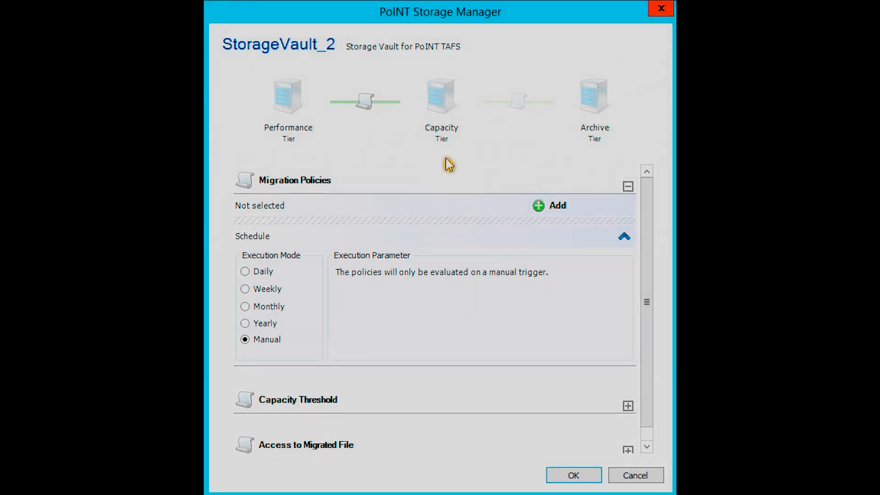
Step: Add a migration policy named "Copy PDF's older 30 days to Capacity Tier" with file name pattern and file age conditions and a copy action
click(538, 205)
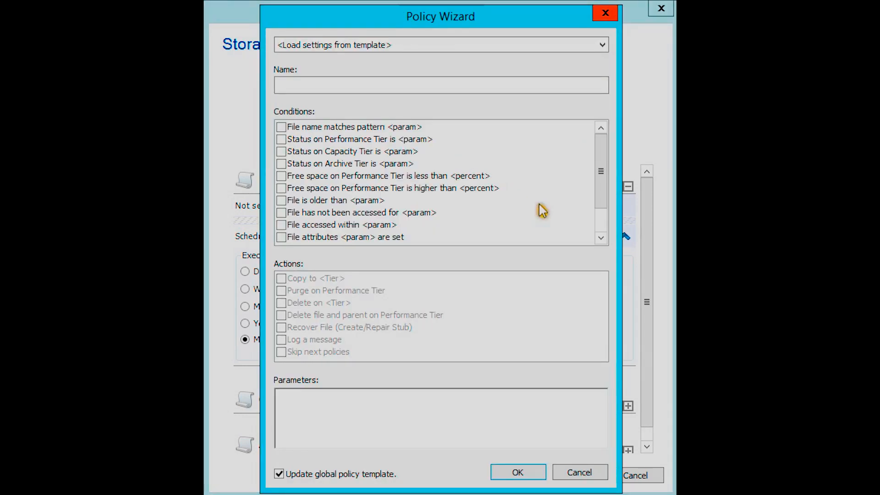
click(281, 127)
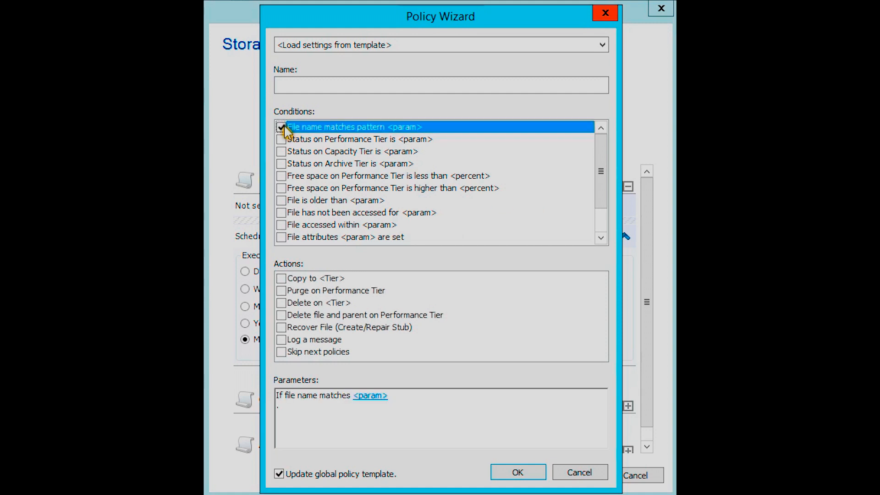
click(282, 200)
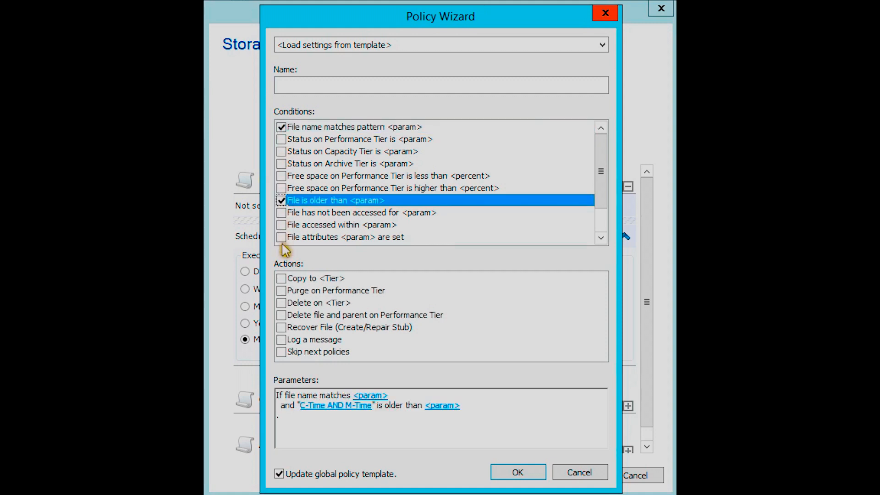
click(282, 278)
click(353, 82)
text(Copy PDF's  older 30 days to Capacity Tier)
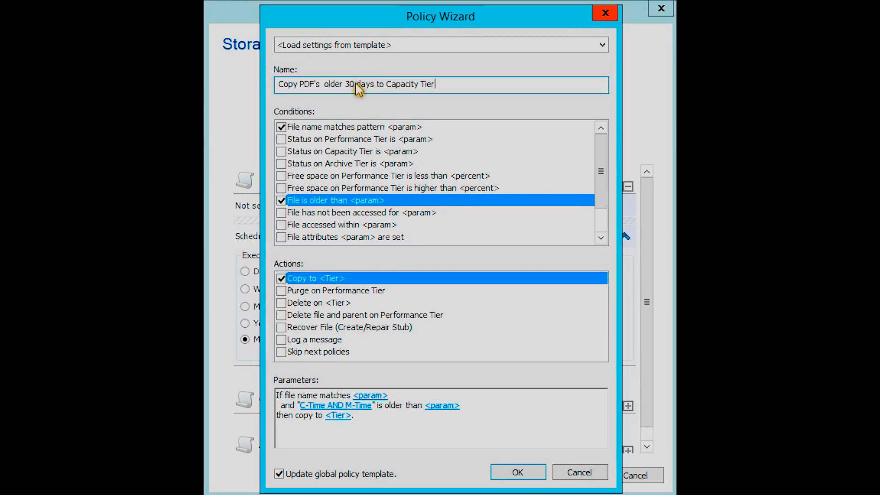
Step: Set the PDF policy to match *.pdf files older than 30 days, copy them to the Capacity Tier, and save the policy
click(377, 395)
text(.pdf)
key(Return)
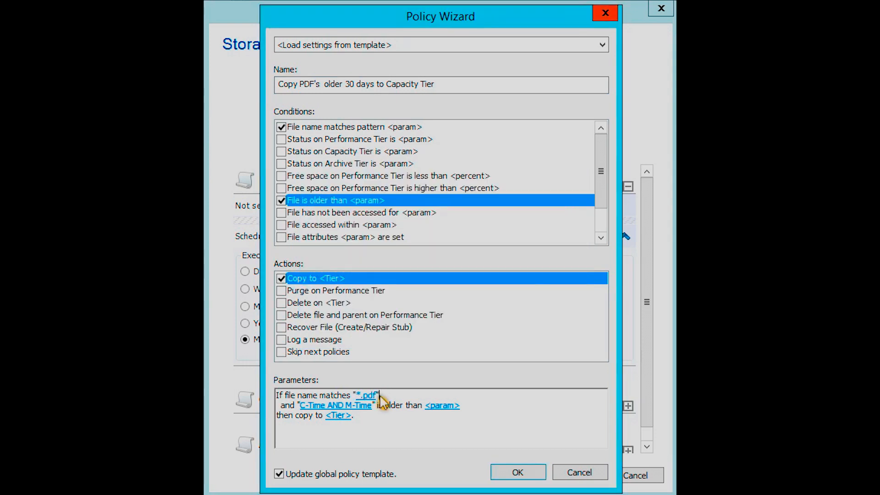
click(442, 406)
text(30 days)
click(449, 288)
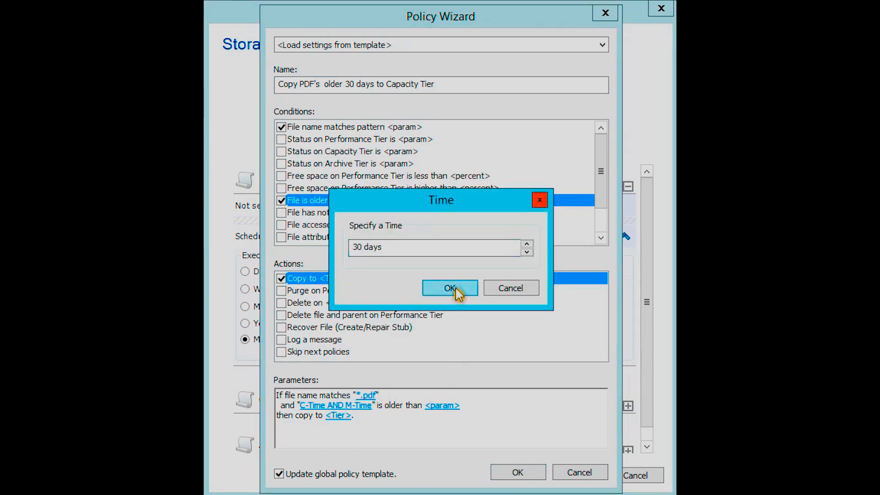
click(340, 416)
click(374, 258)
click(449, 301)
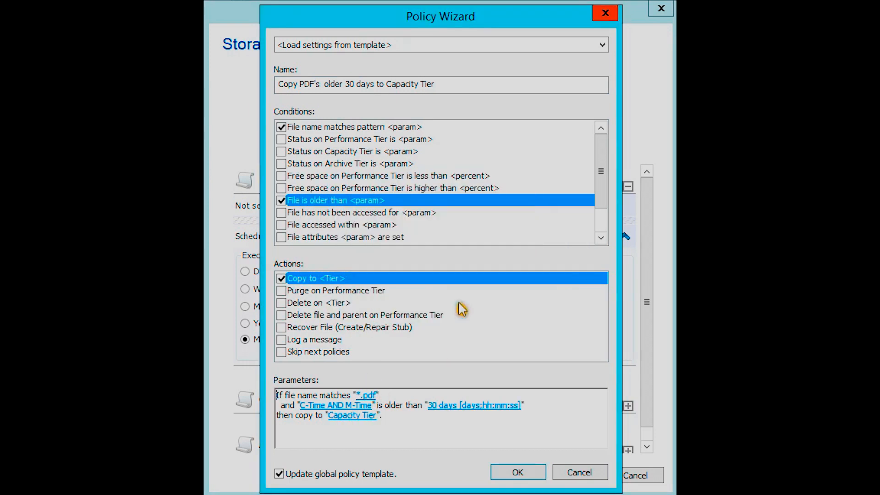
click(537, 476)
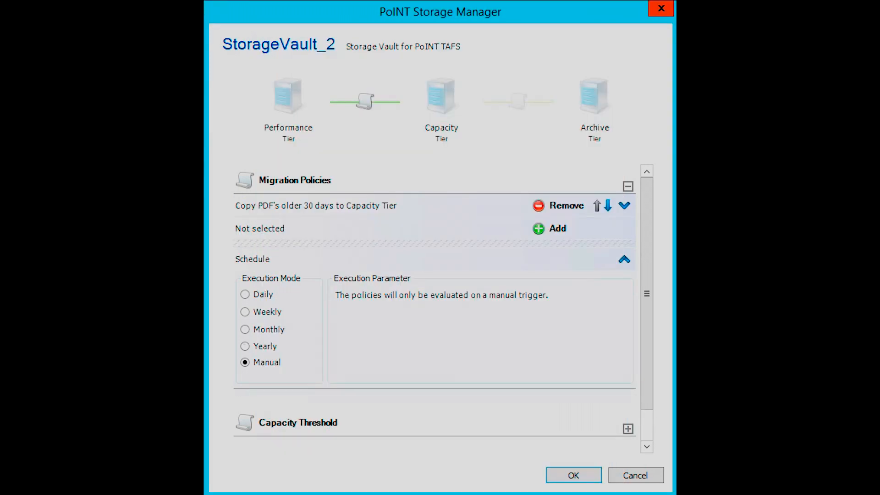
Step: Add a second migration policy from the "Purge copied files" template
click(549, 229)
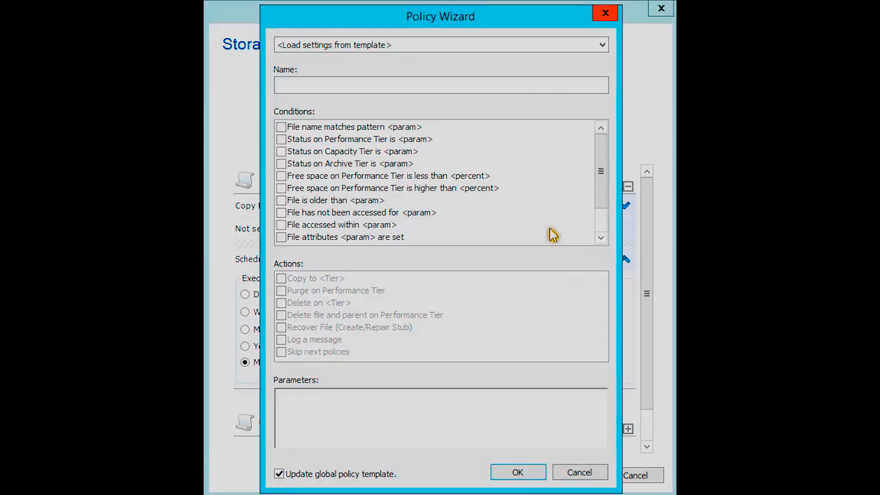
click(603, 45)
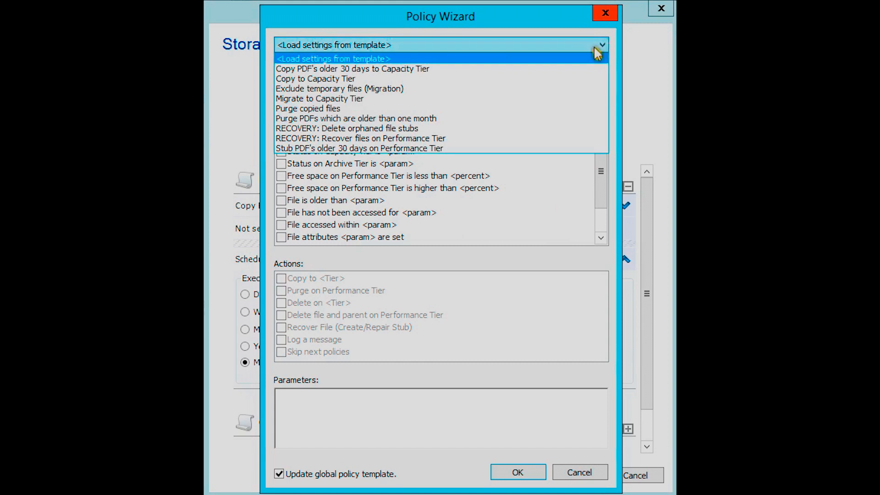
click(532, 110)
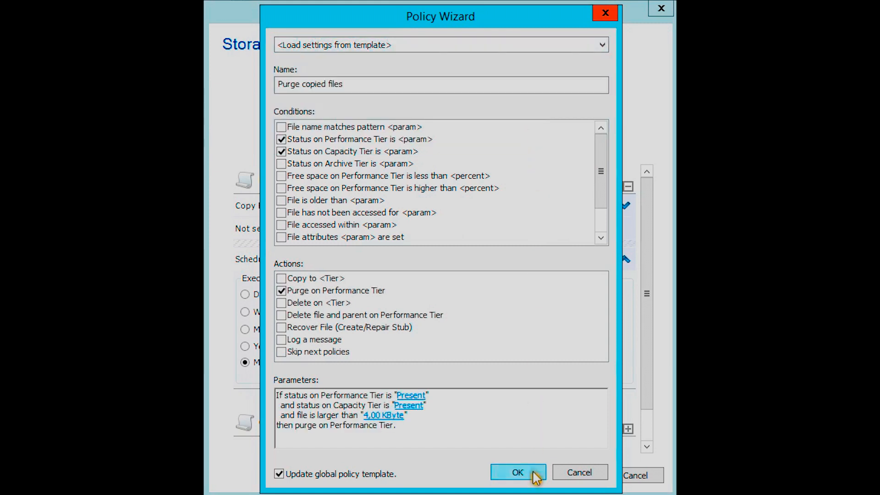
click(518, 472)
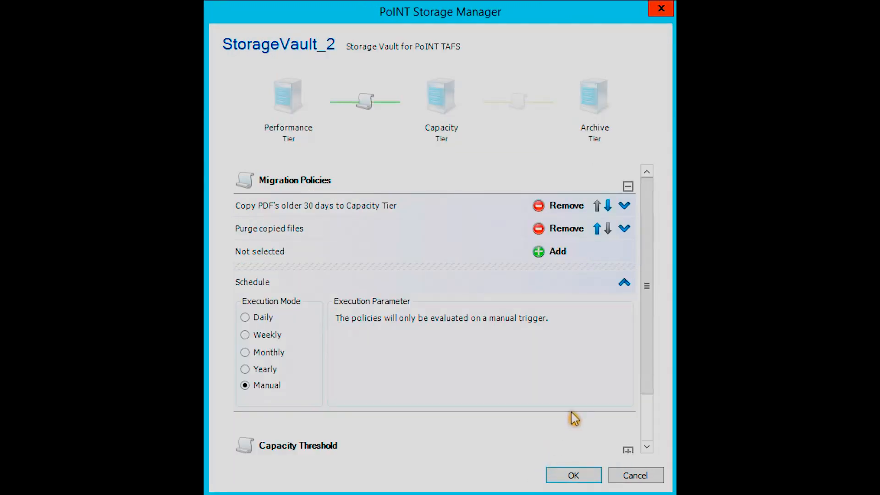
Step: Set the capacity threshold's used space to 70 percent and add the "Purge oldest files" policy from a template
drag(647, 277, 637, 384)
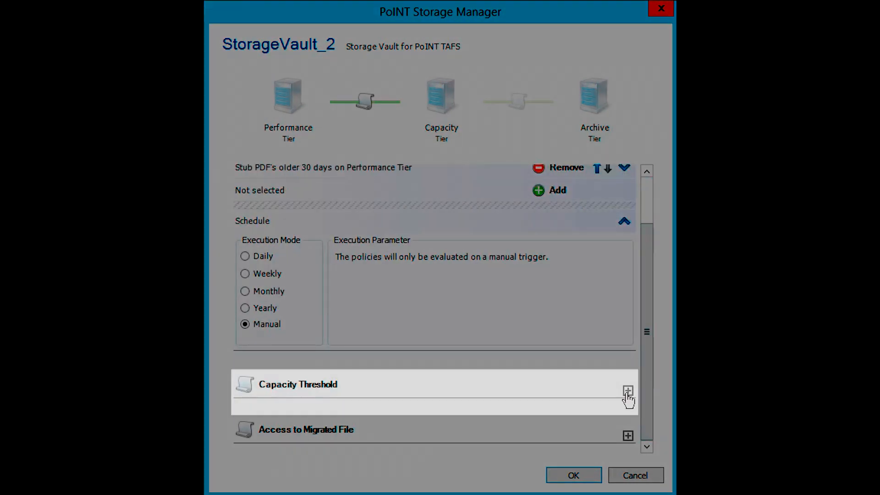
click(628, 391)
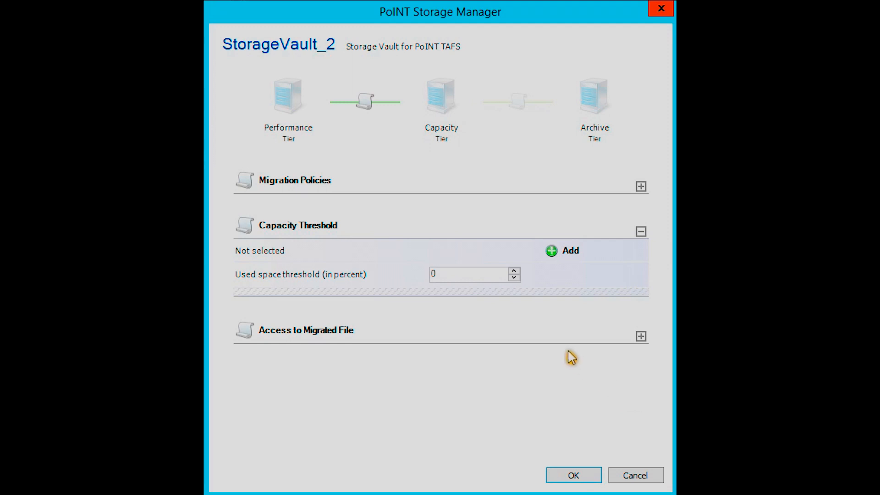
click(466, 275)
key(BackSpace)
text(70)
click(554, 253)
click(559, 46)
click(543, 90)
click(534, 477)
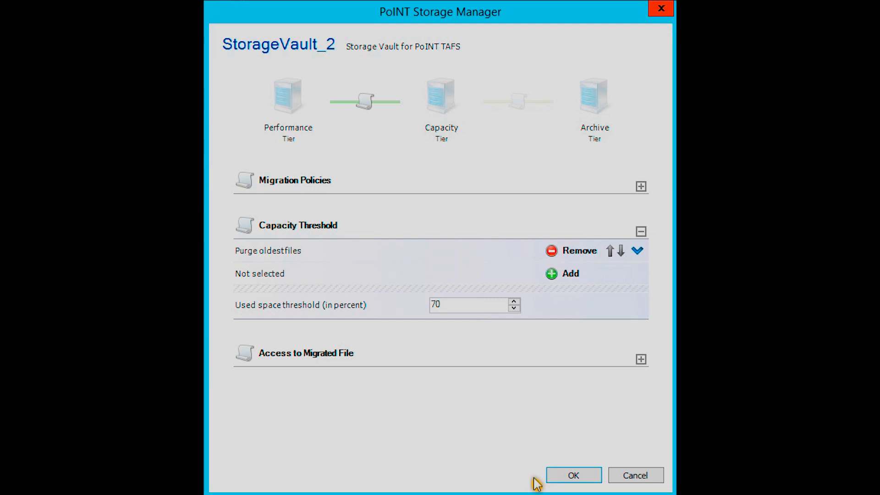
Step: Add a migrated-file access policy "Recall files, larger 50 MB with 3 or more accesses per day" with size and access-count conditions and a copy action
click(641, 359)
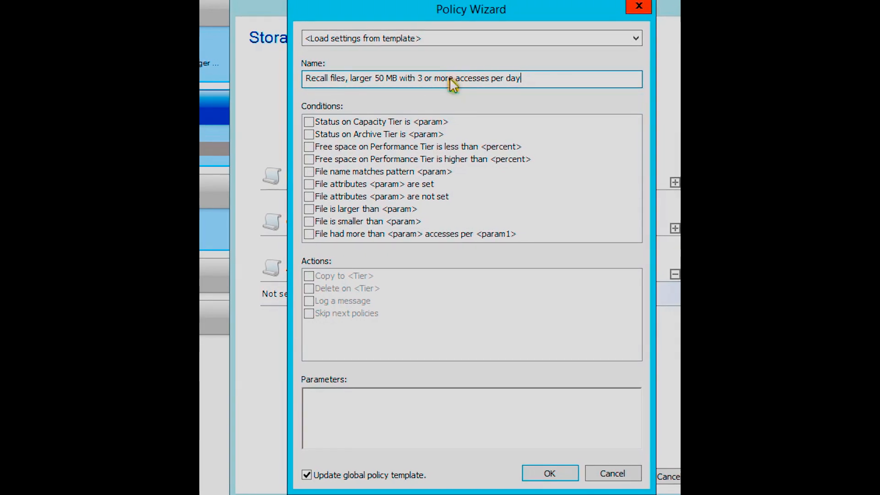
click(306, 209)
click(307, 234)
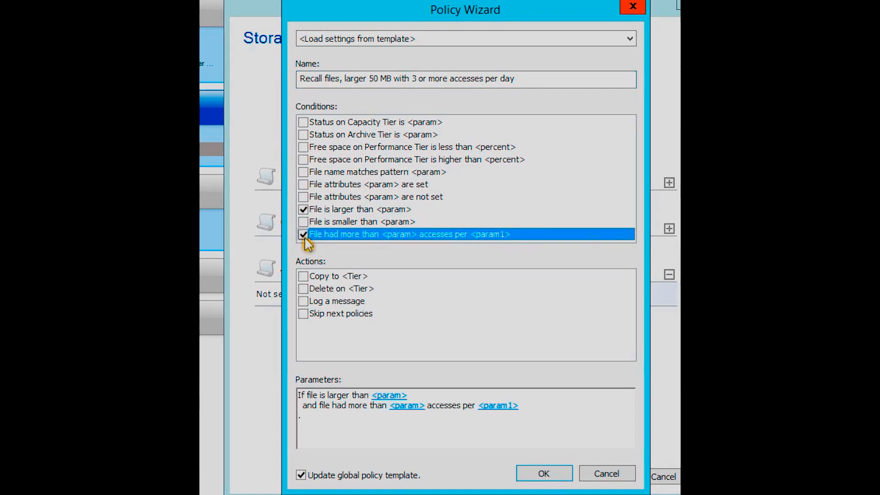
click(300, 276)
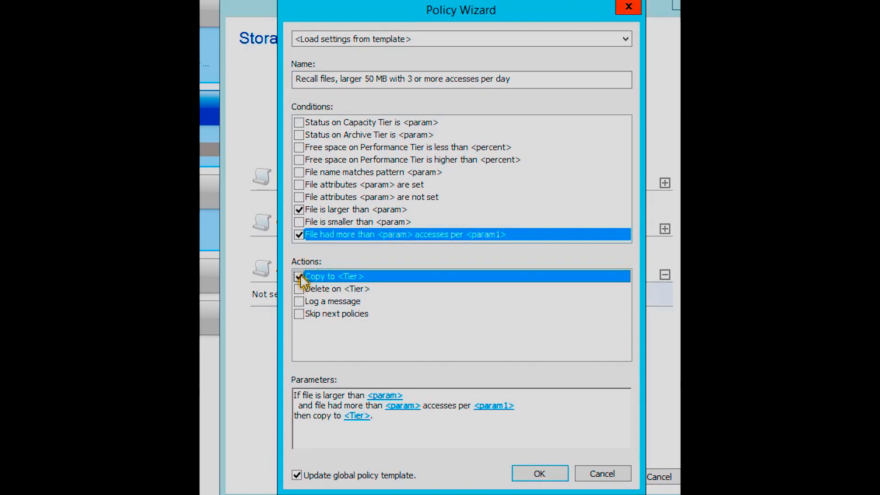
Step: Set the recall policy's file size limit to 50 MByte and its number of accesses to 3
click(382, 395)
text(50)
key(Return)
click(399, 406)
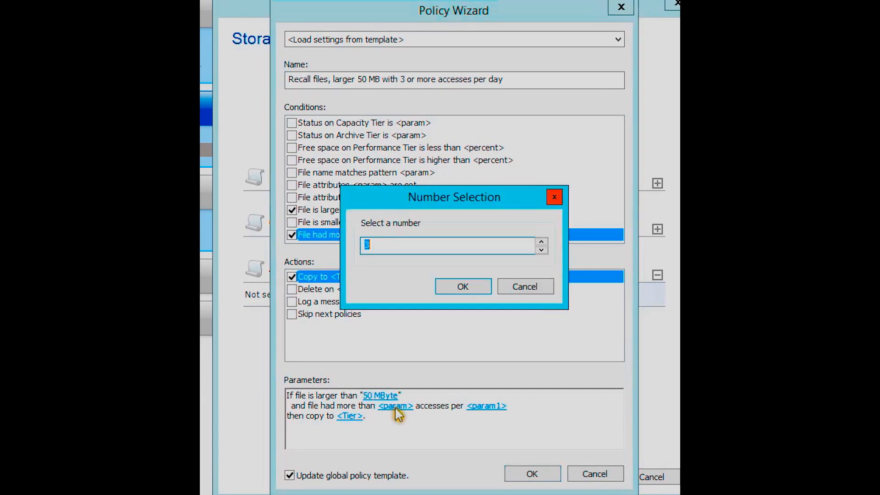
text(3)
key(Return)
Step: Set the recall policy's access period to Day and its copy target to the Performance Tier, and save the policy
click(448, 407)
click(418, 249)
click(454, 301)
click(351, 416)
click(473, 301)
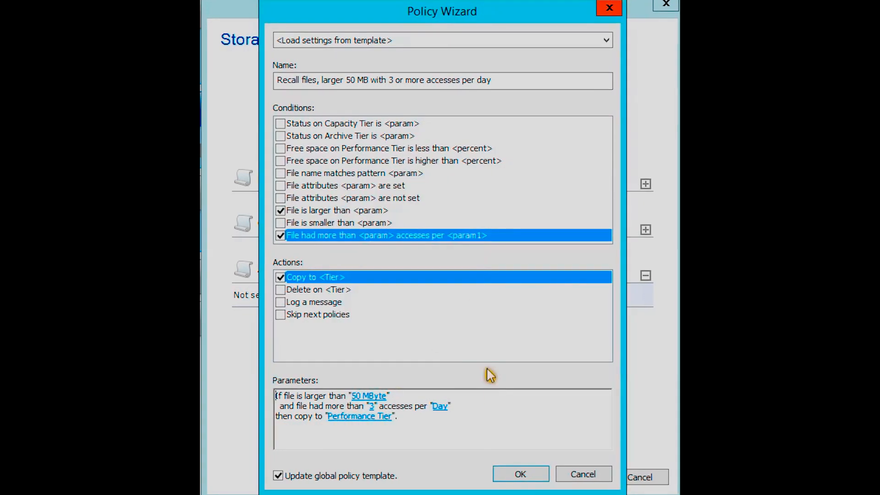
click(518, 474)
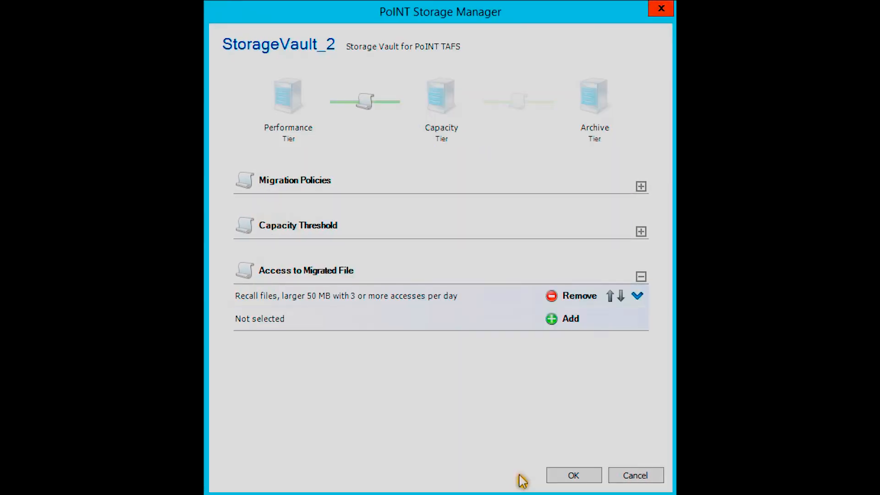
Step: Add an archive policy named "Archive txt-files, older 90 days, larger 80 KByte" with name pattern, age and larger-than conditions and the archive action
click(541, 102)
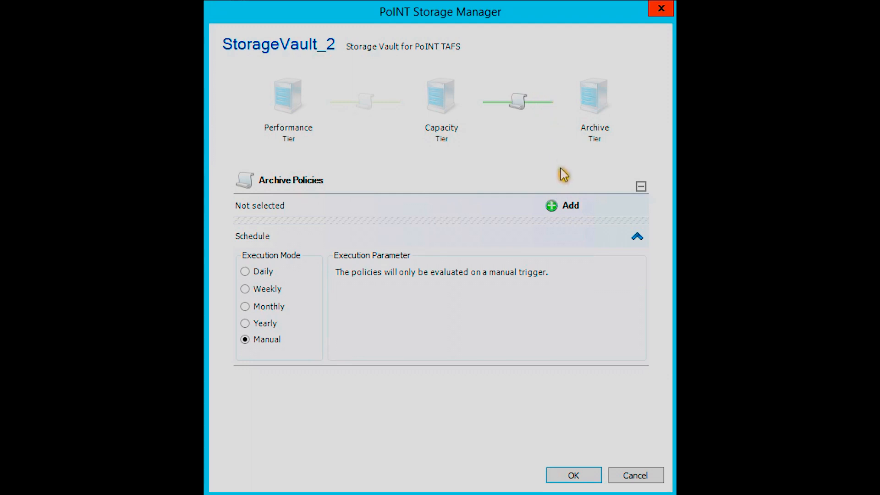
click(568, 210)
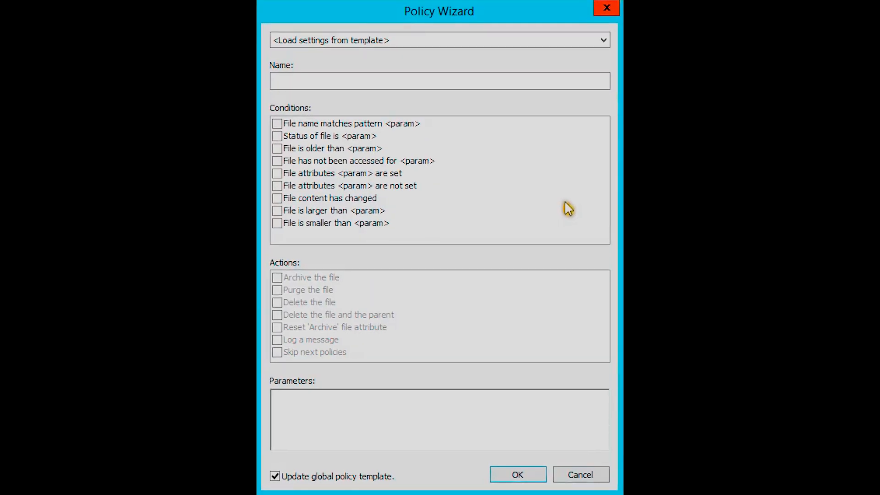
click(513, 83)
text(Archive txt-files, older 90 days, larger 80 KByte)
click(277, 124)
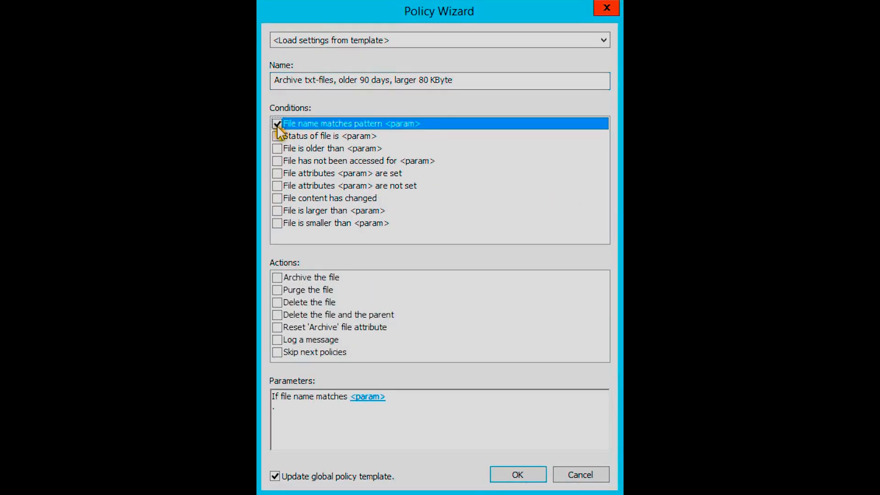
click(277, 148)
click(277, 211)
click(277, 278)
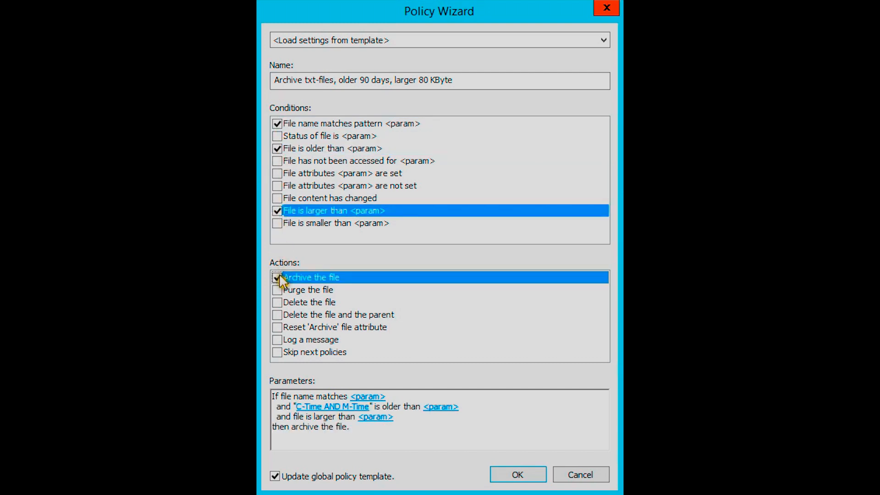
Step: Set the archive policy to match *.txt files older than 90 days and larger than 80 KByte, and save it
click(362, 396)
text(*.txt)
key(Return)
click(440, 407)
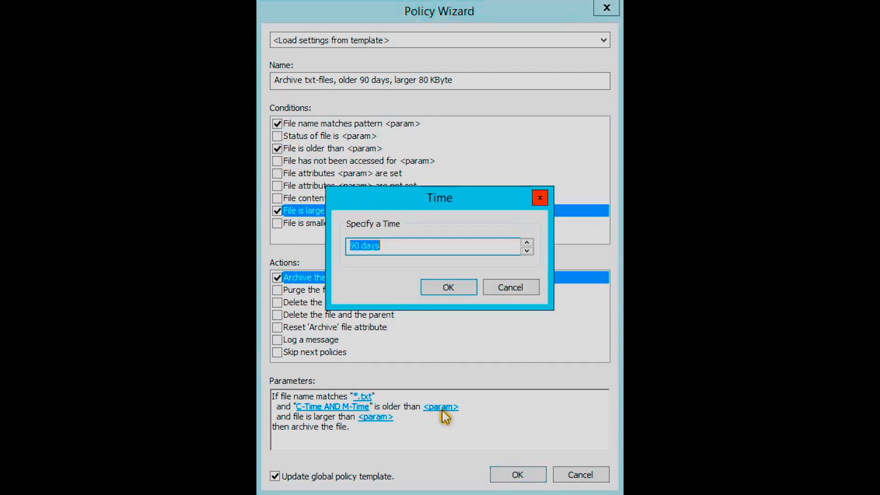
text(90)
key(Return)
click(374, 417)
text(80)
key(Return)
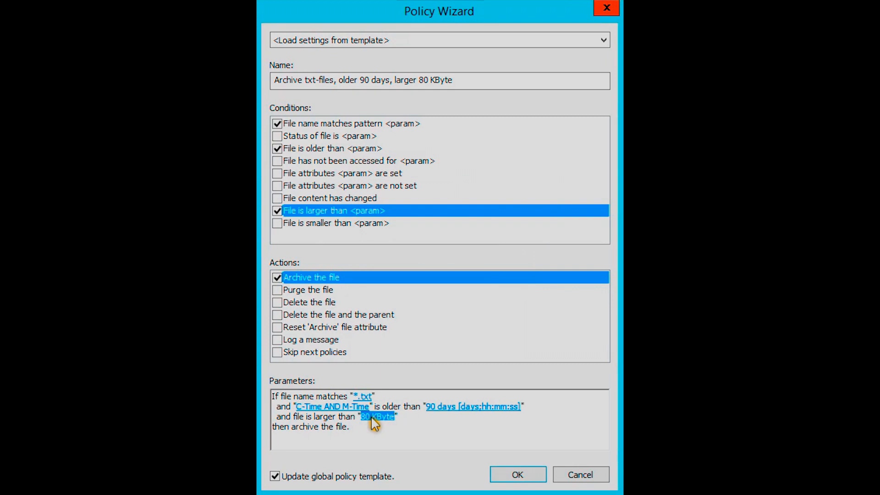
click(523, 476)
Step: Schedule the archive policies to run daily and save the vault configuration
click(266, 297)
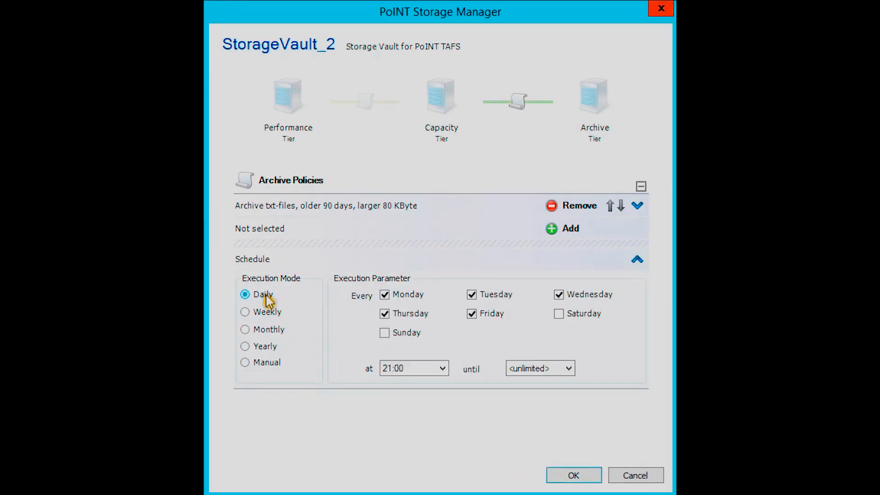
click(574, 475)
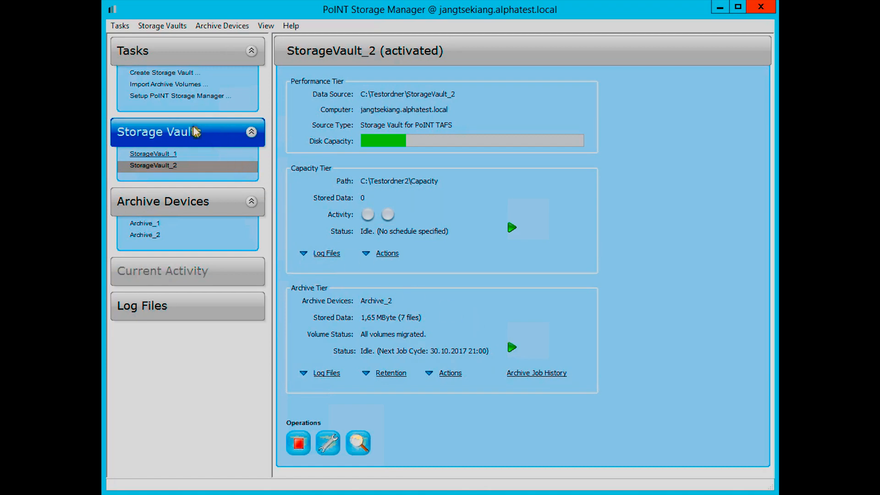
Step: Add a policy named "Skip policies for changed txt-files" to the Archive Tier's manual run, with name pattern and changed-content conditions and the skip next policies action
click(163, 97)
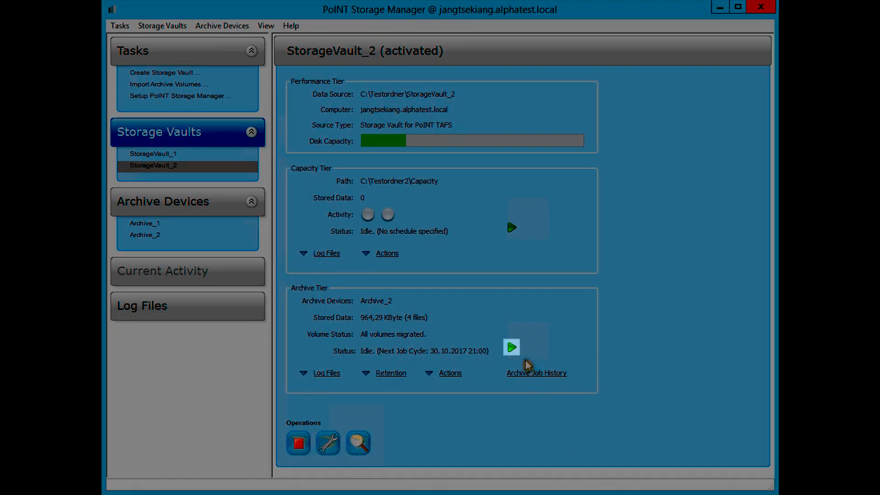
click(513, 349)
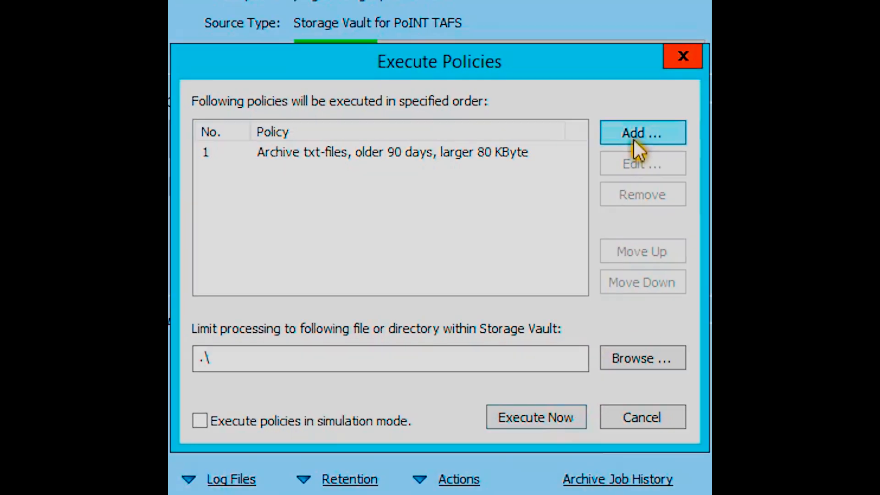
click(679, 114)
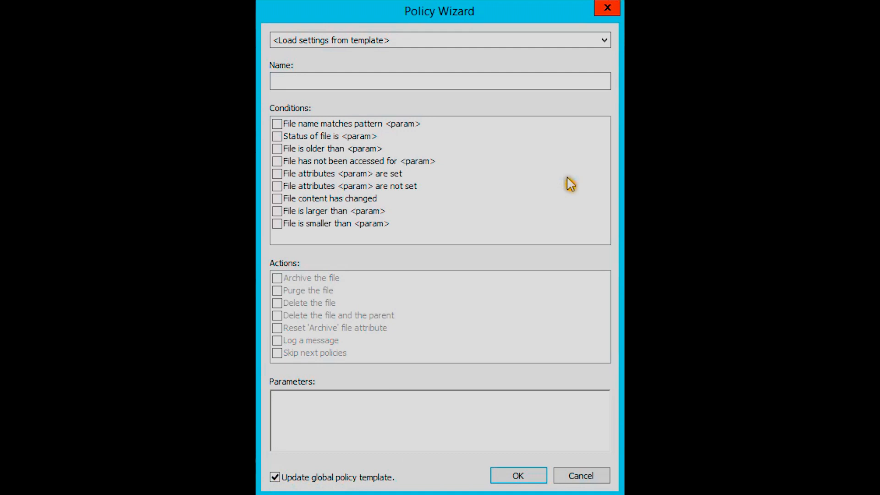
text(Skip policies for changed txt-files)
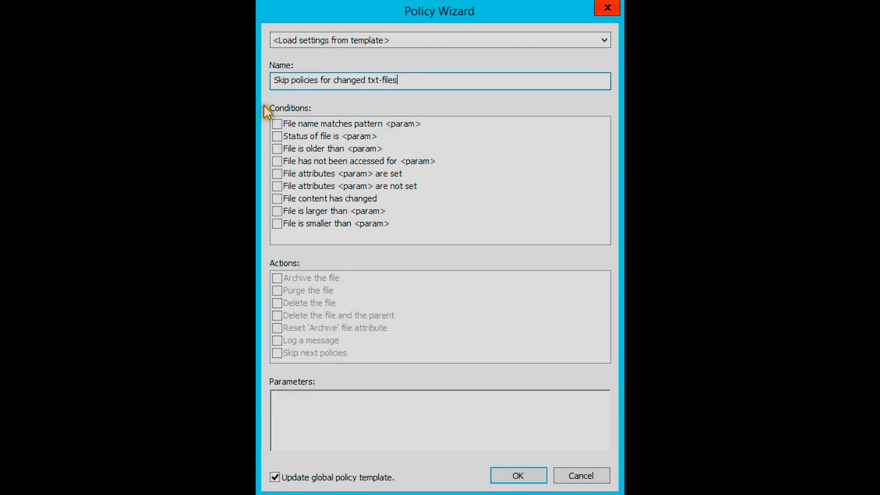
click(277, 124)
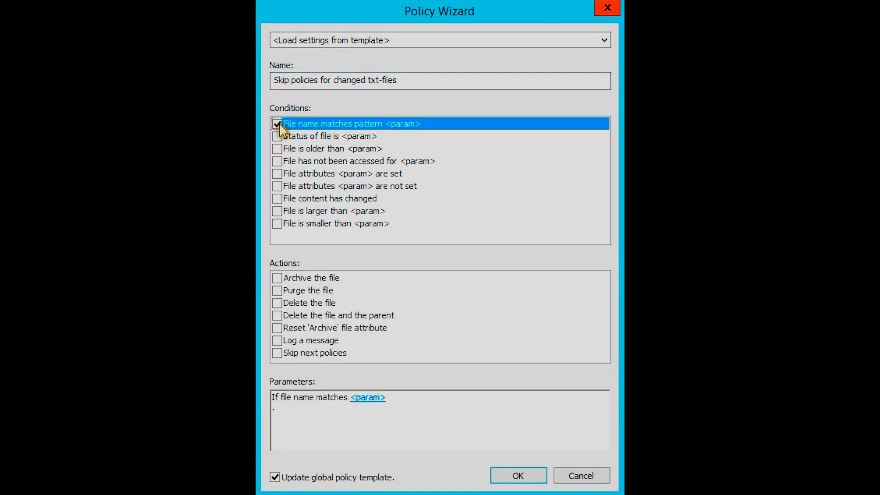
click(278, 199)
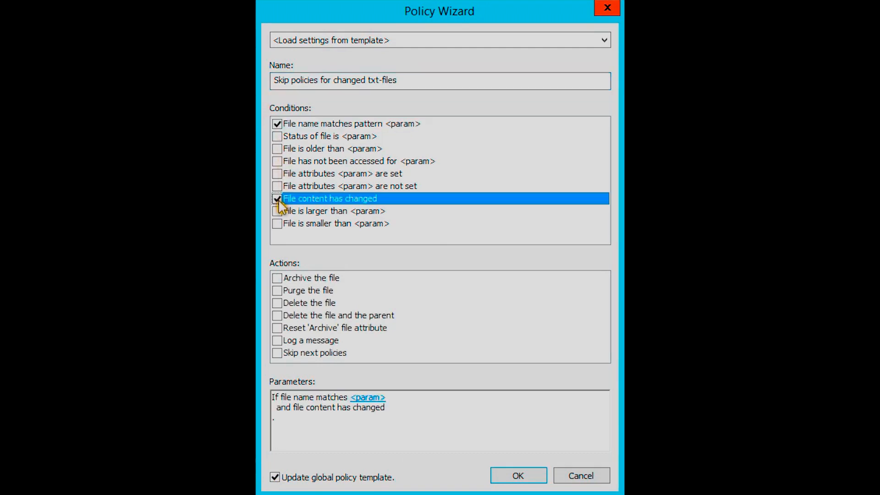
click(277, 353)
Step: Set the skip policy's file name pattern to *.txt and save the policy
click(356, 398)
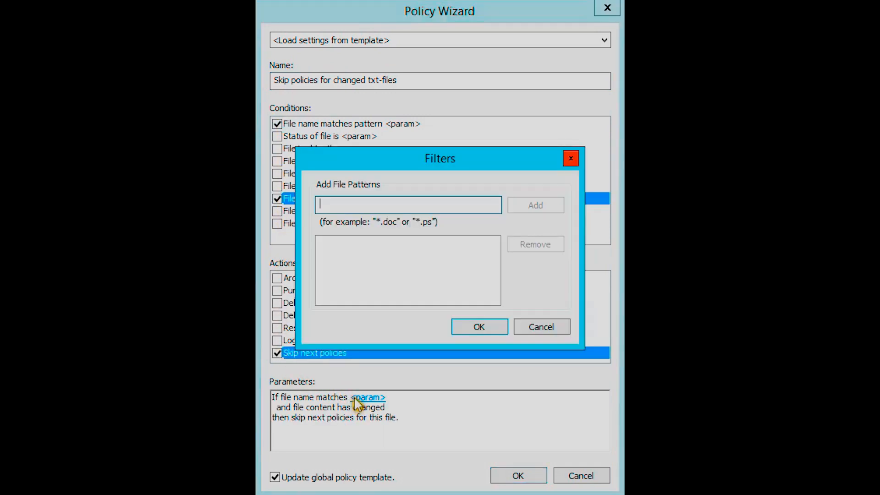
text(*.txt)
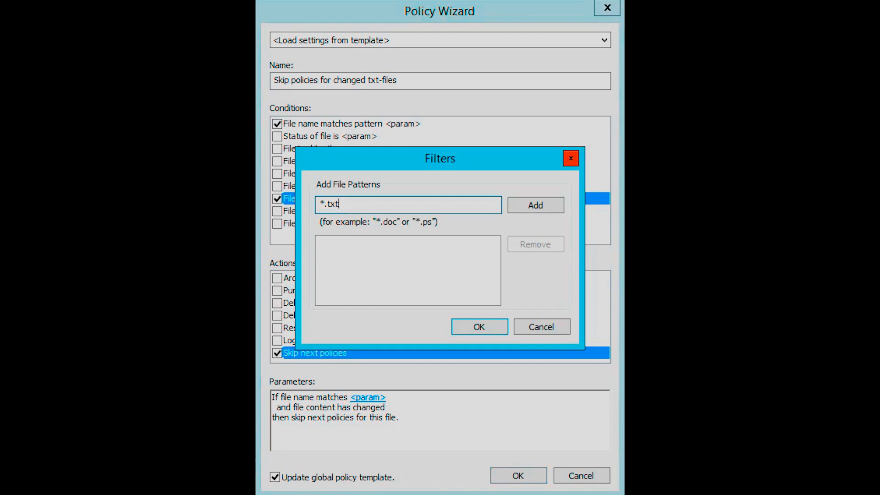
key(Return)
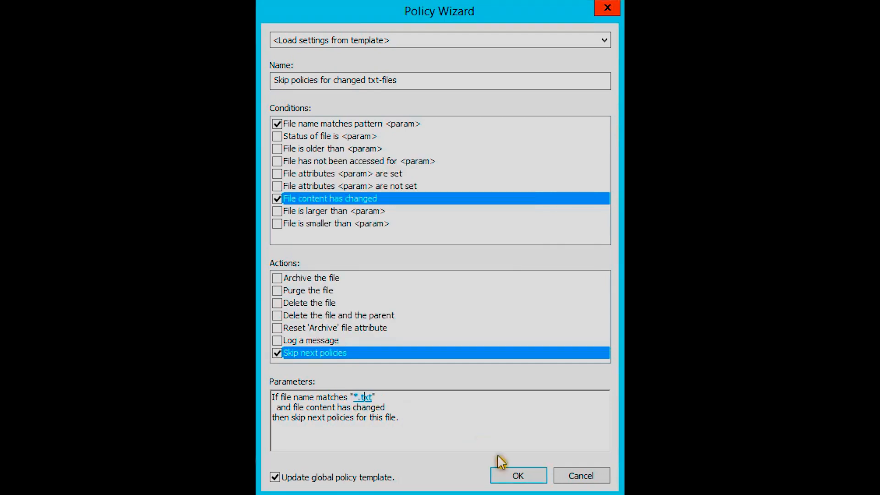
click(519, 479)
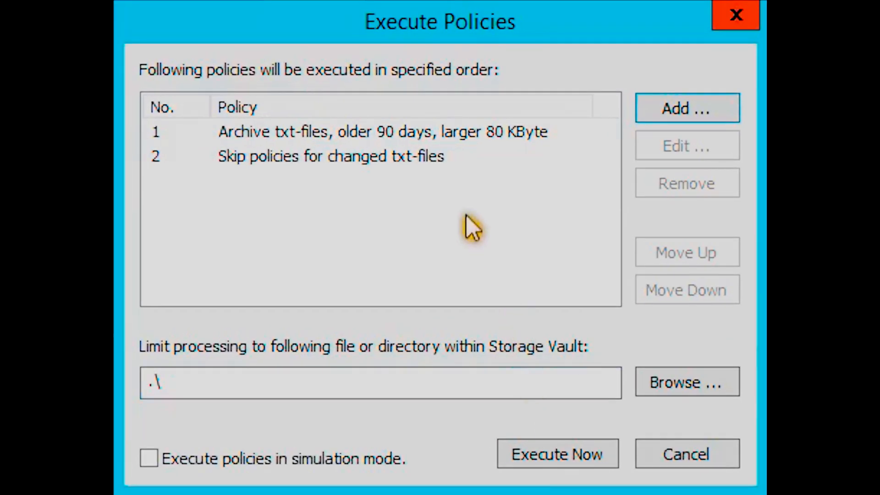
Step: Move the skip policy ahead of the archive policy in the execution order and execute the policies
click(442, 157)
click(673, 263)
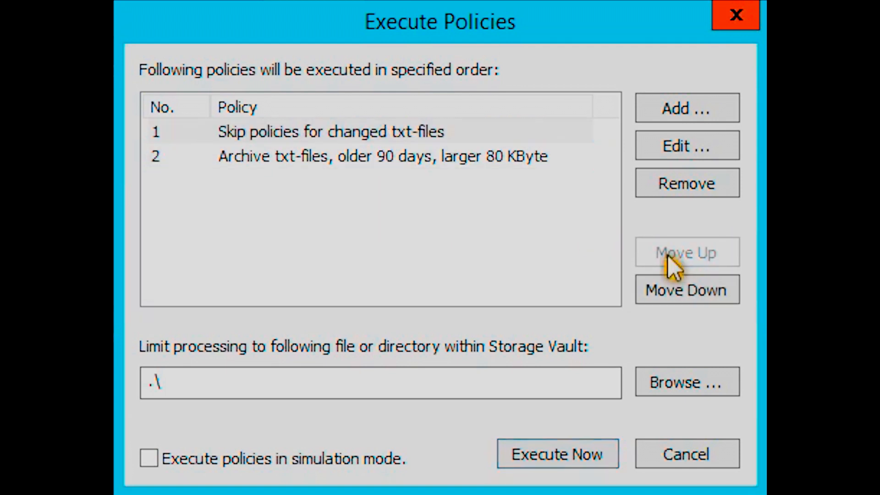
click(586, 456)
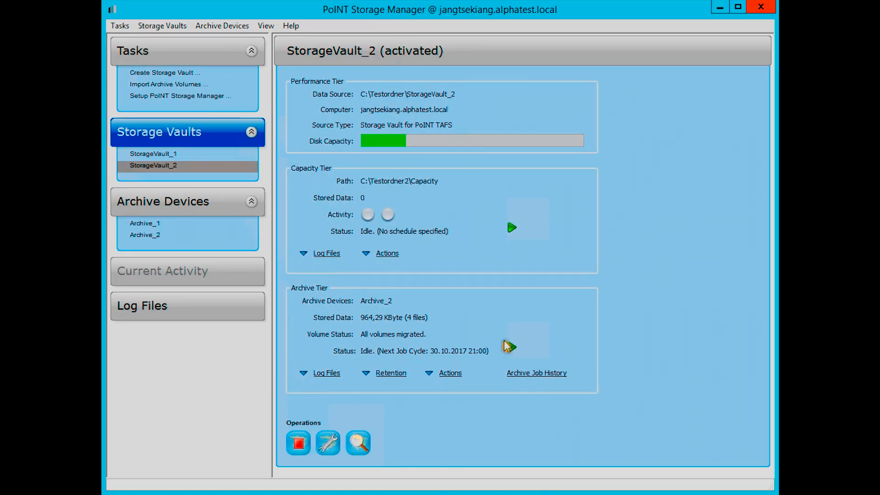
Step: Manually execute only the policy "Archive txt-files, older 90 days, larger 80 KByte" on the Archive Tier of StorageVault_2
click(509, 347)
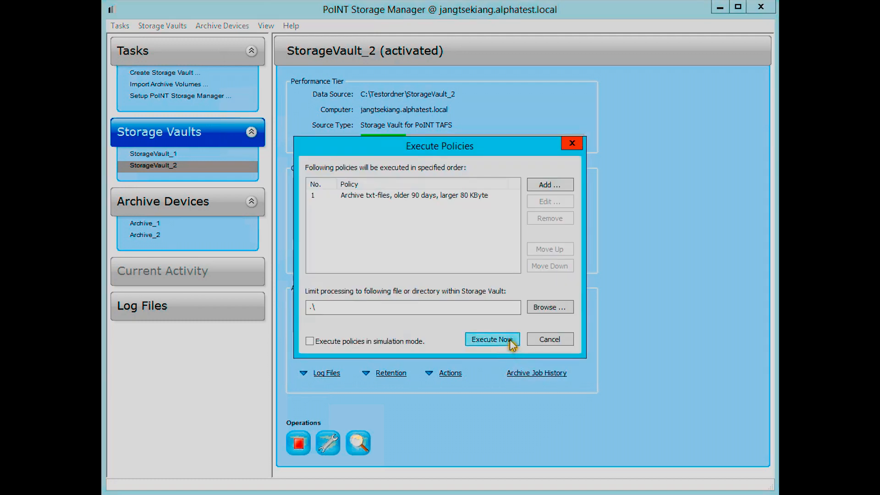
click(510, 342)
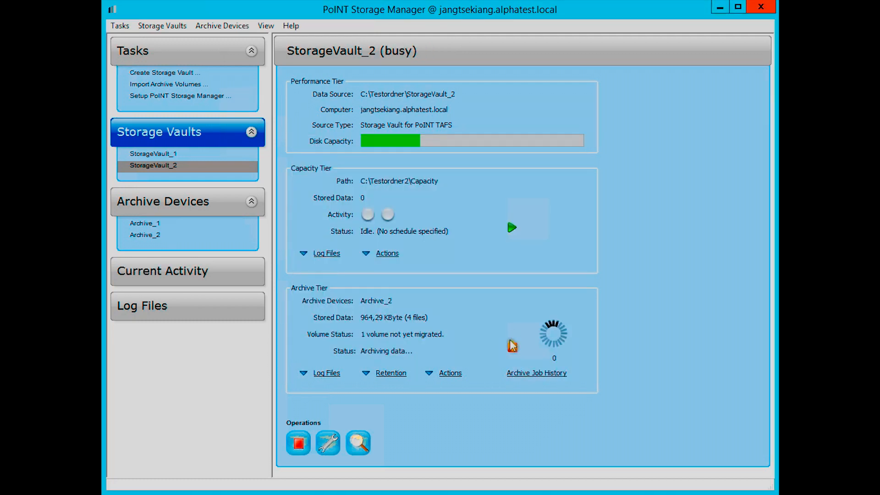